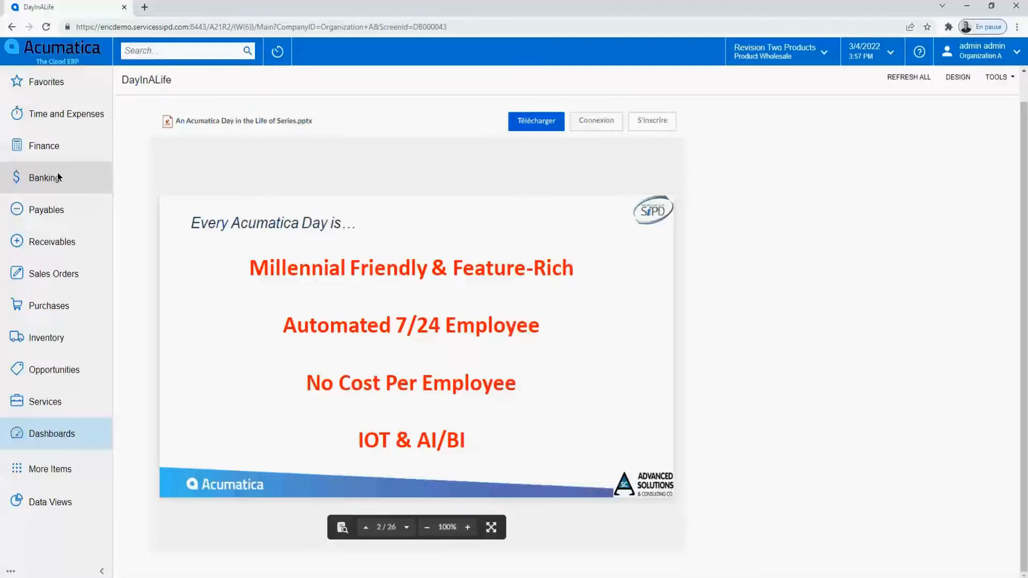
# - Open the imported Corporate Credit Card bank statement and a blank statement form for that account, returning to the import list
pyautogui.click(58, 177)
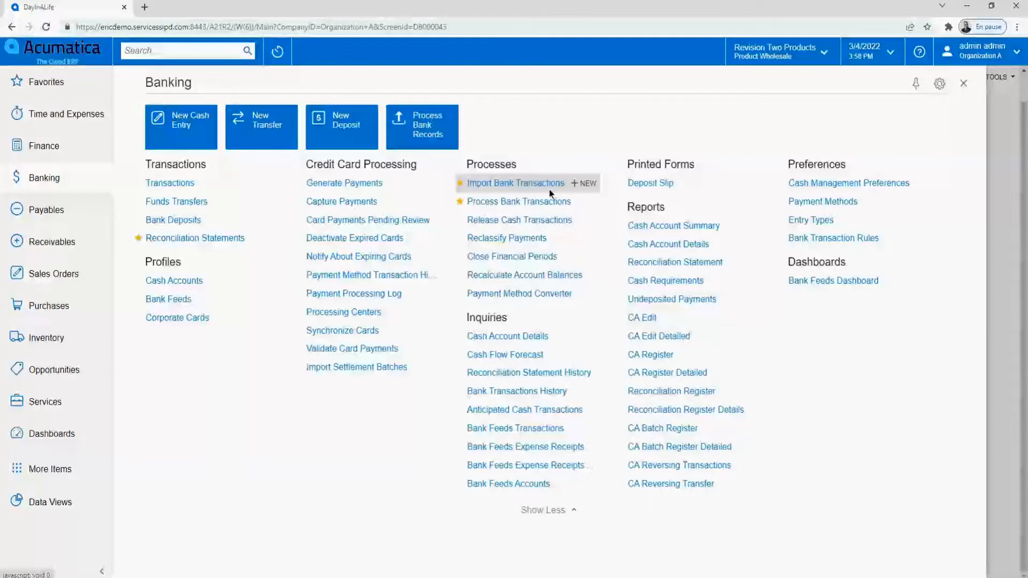
pyautogui.click(534, 188)
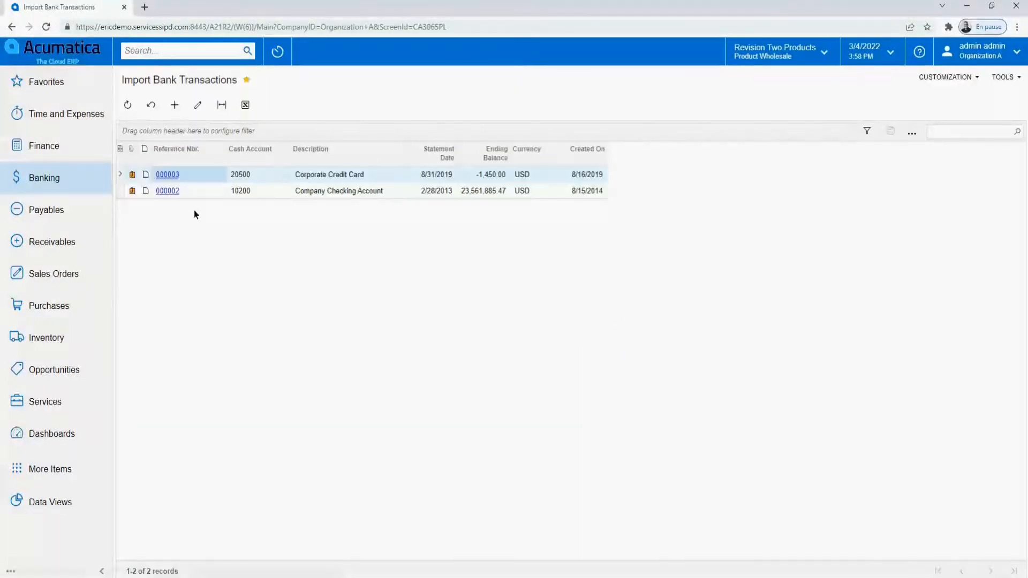
pyautogui.click(168, 175)
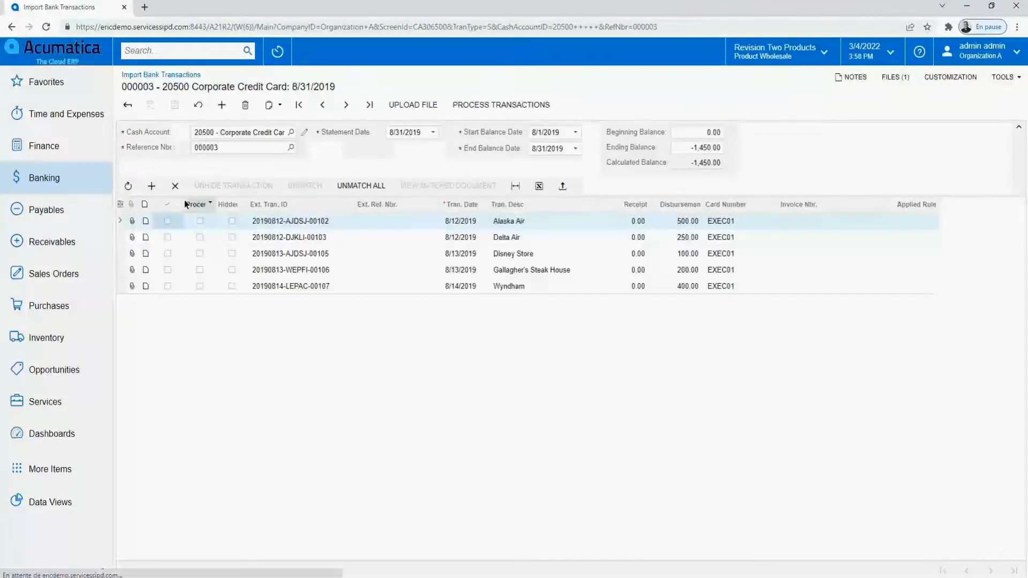
pyautogui.click(338, 113)
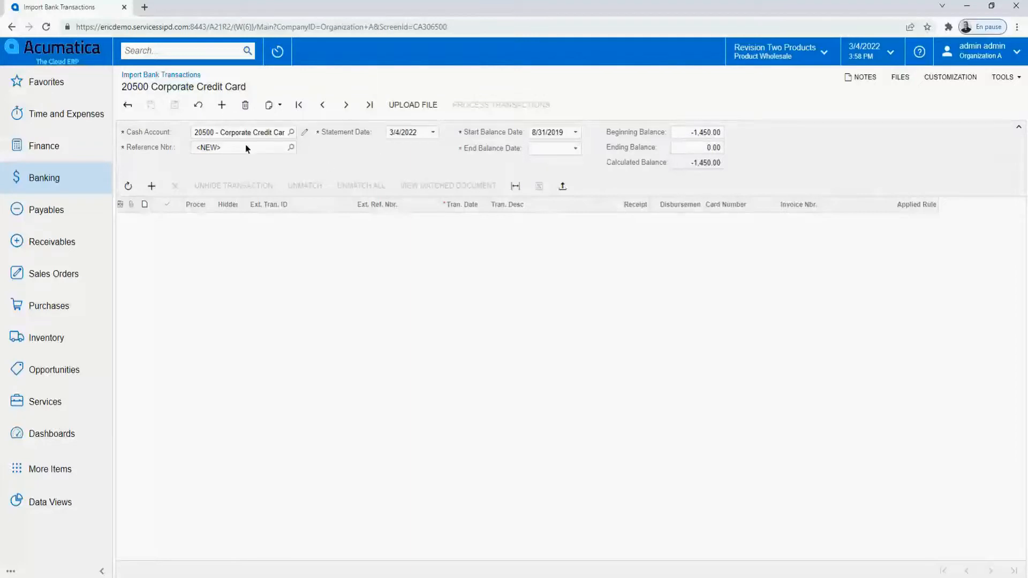
pyautogui.click(127, 106)
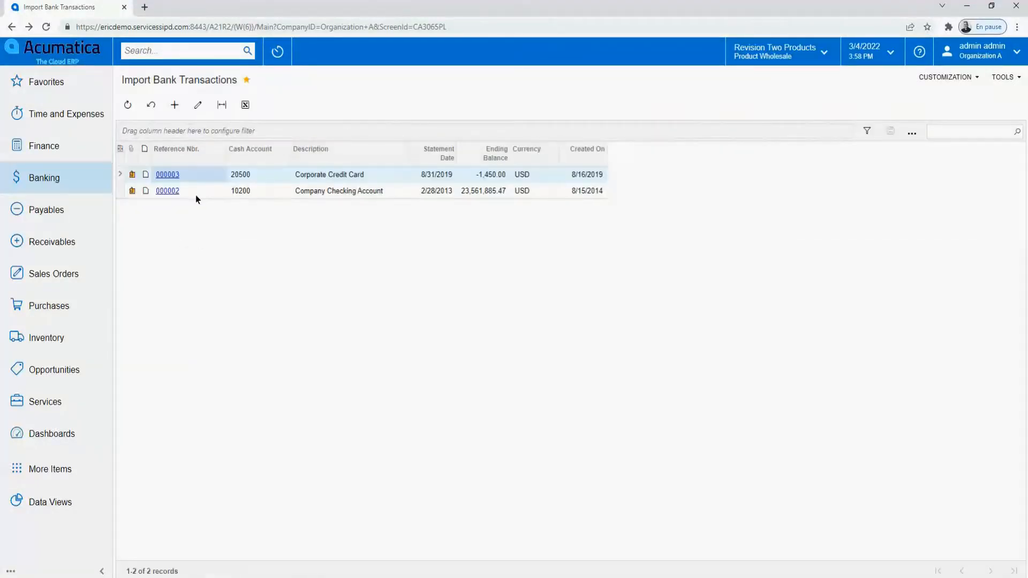
# - Examine the imported Company Checking Account statement and the blank new statement form for account 10200
pyautogui.click(170, 192)
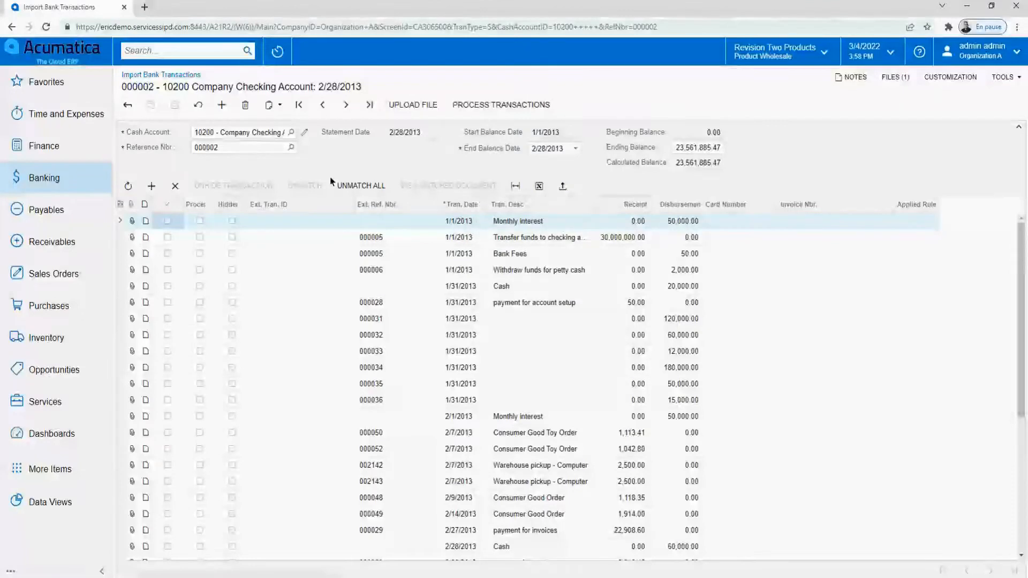
pyautogui.click(221, 106)
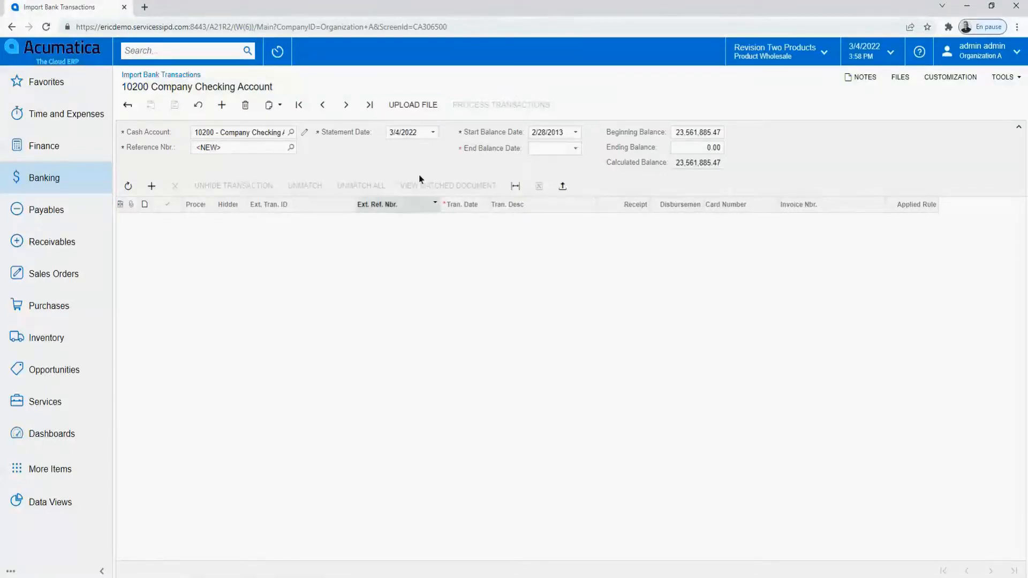
pyautogui.click(133, 105)
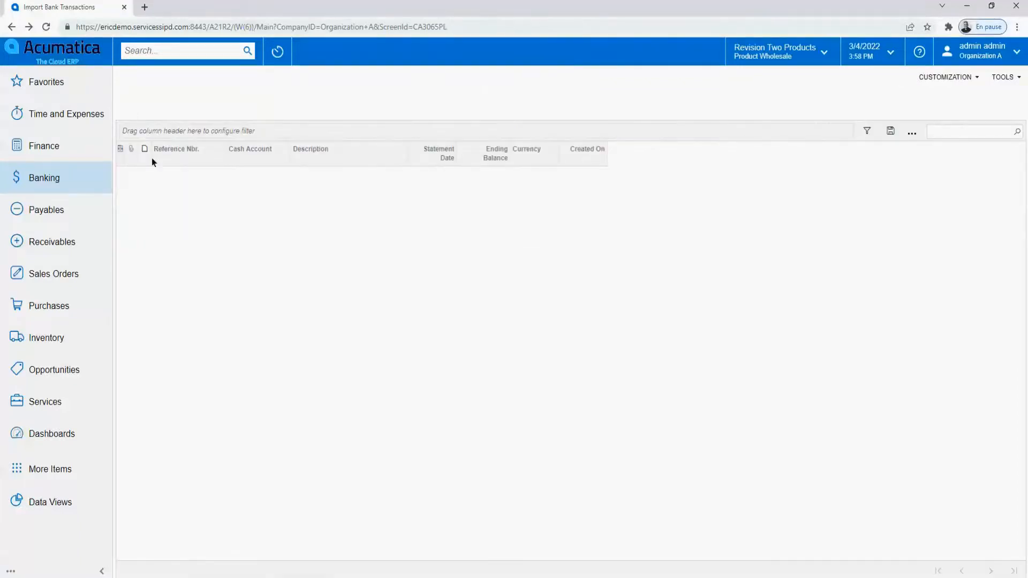
pyautogui.click(167, 191)
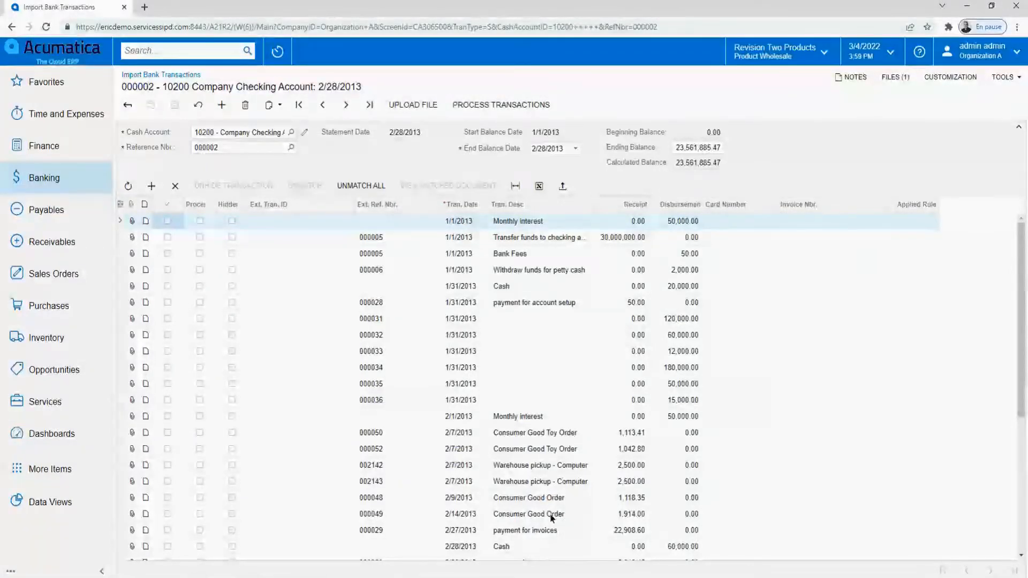
# - Open bank transaction processing for cash account 10200, Company Checking Account
pyautogui.click(64, 180)
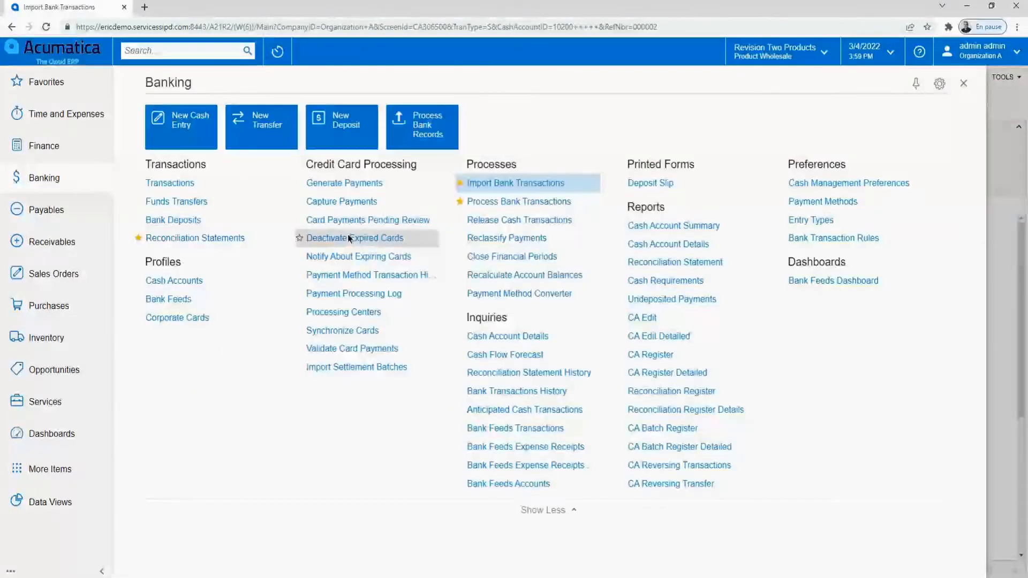
pyautogui.click(511, 202)
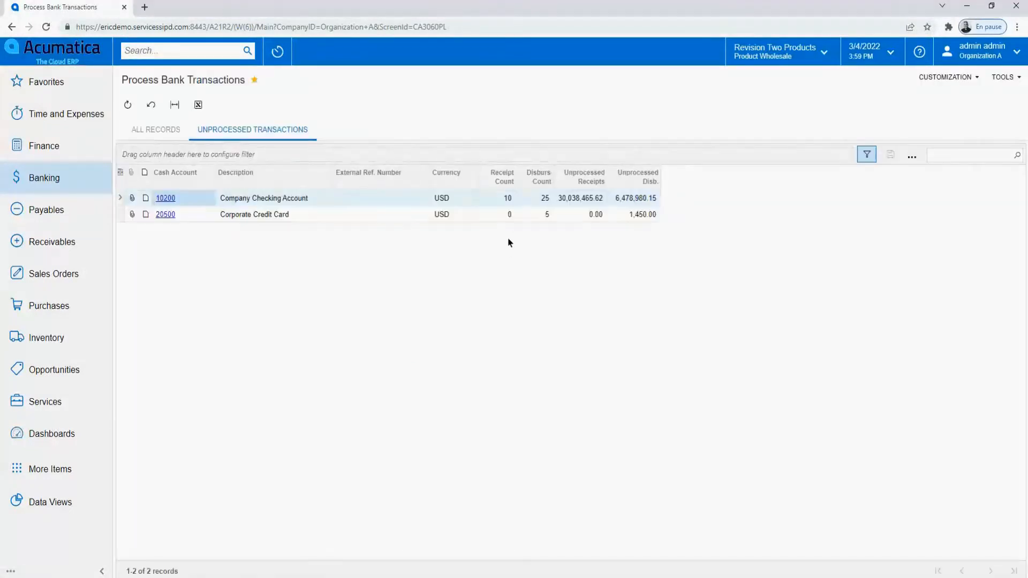
pyautogui.click(161, 199)
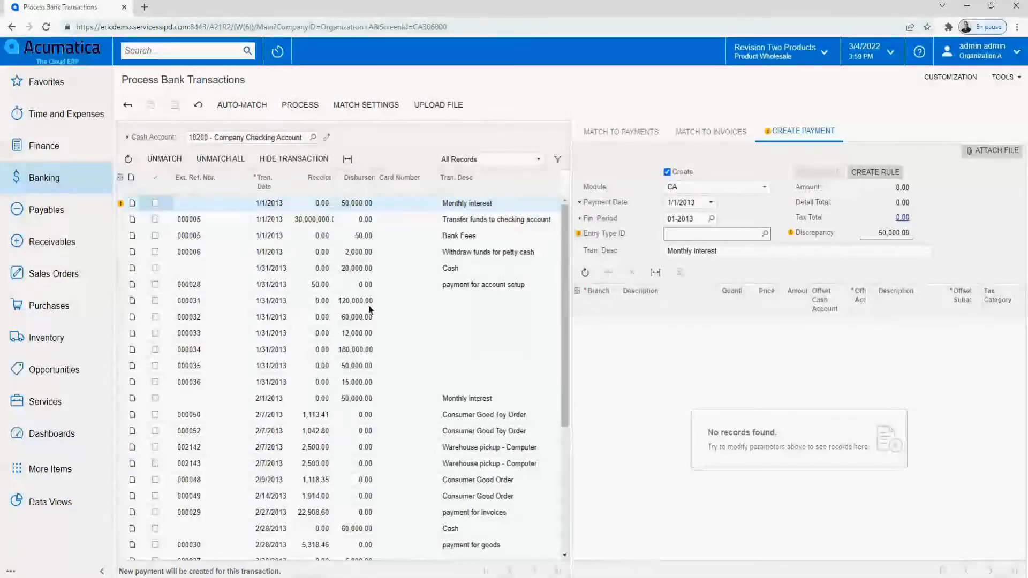
# - Examine the payment matching, invoice matching and payment creation options for the first Monthly interest transaction
pyautogui.click(606, 131)
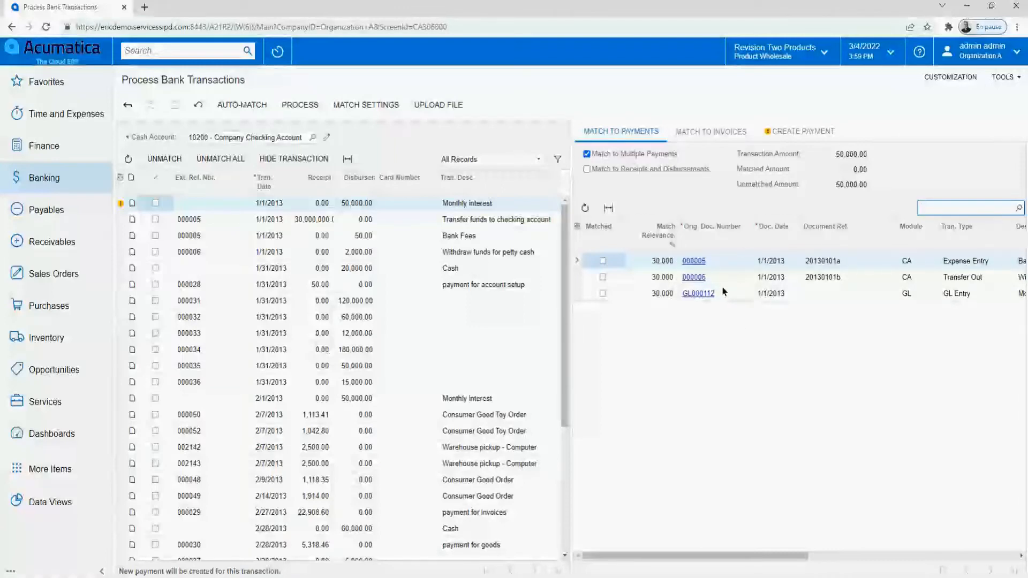
pyautogui.click(711, 131)
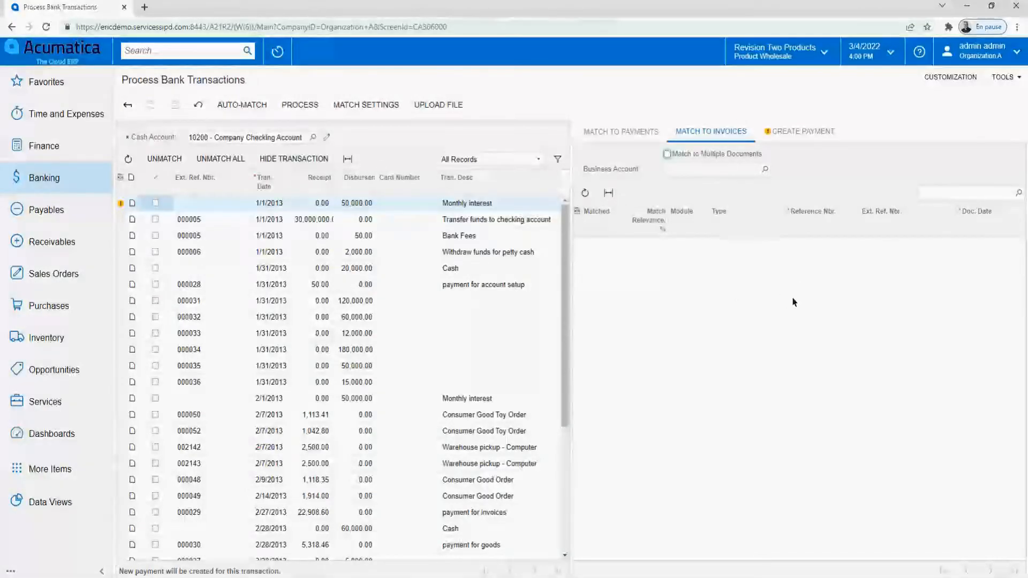
pyautogui.click(803, 131)
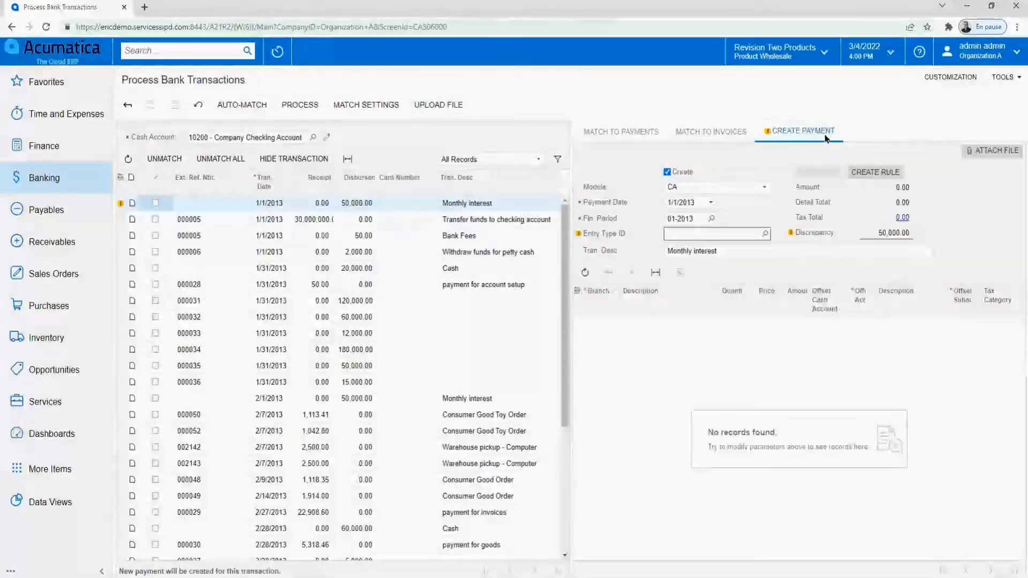
# - Set up a CA payment for the 1/1/2013 Monthly interest transaction with entry type BANKFEE
pyautogui.click(683, 172)
pyautogui.click(683, 172)
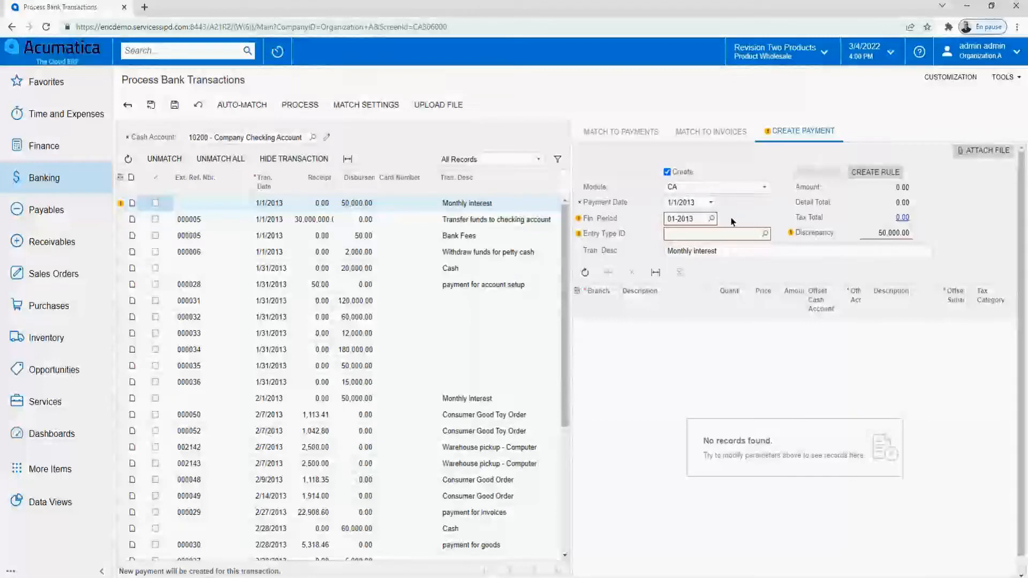
pyautogui.click(764, 234)
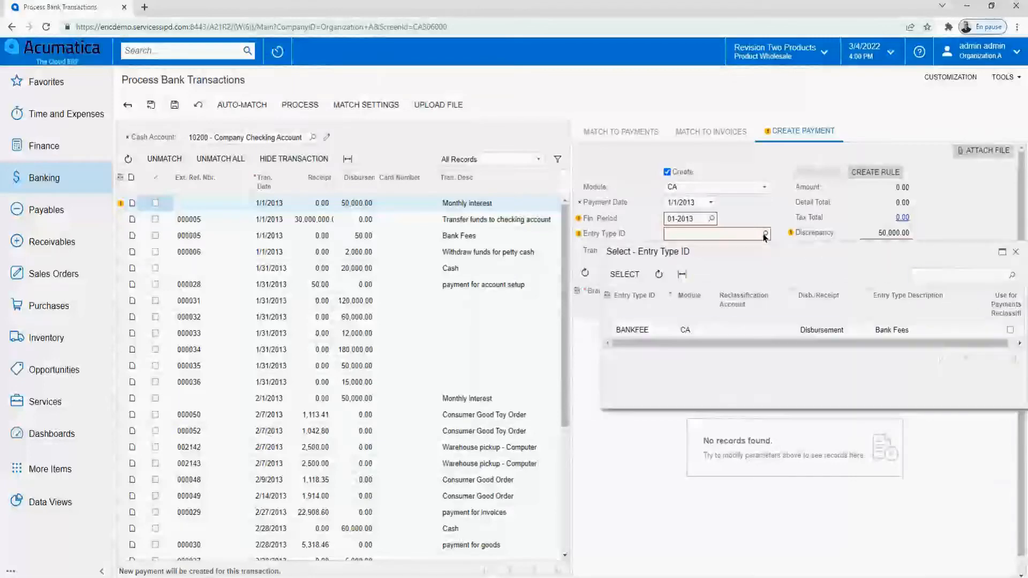
pyautogui.doubleClick(647, 332)
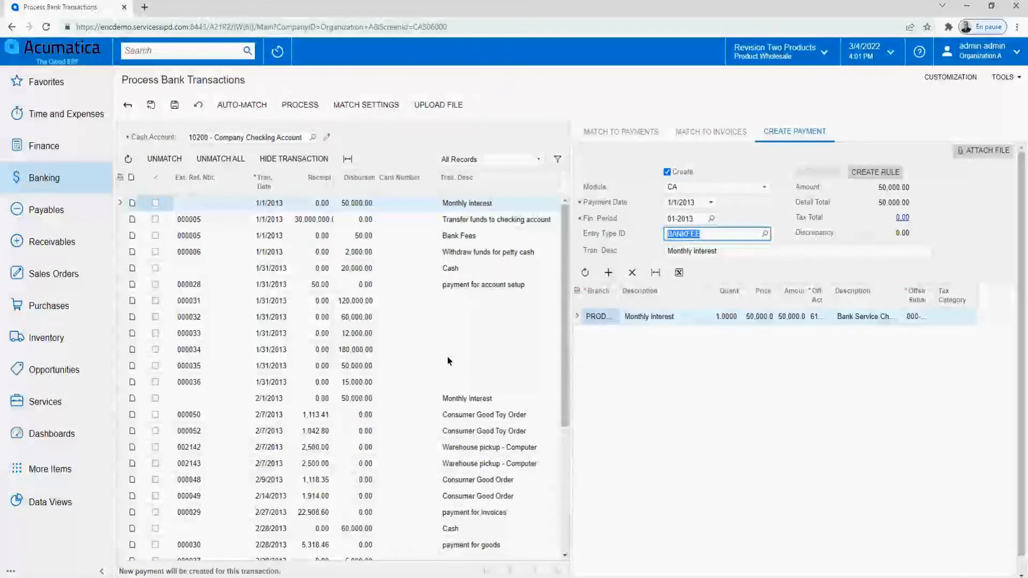
# - Review the invoice matching options and the payment details for the Monthly interest transaction
pyautogui.click(727, 133)
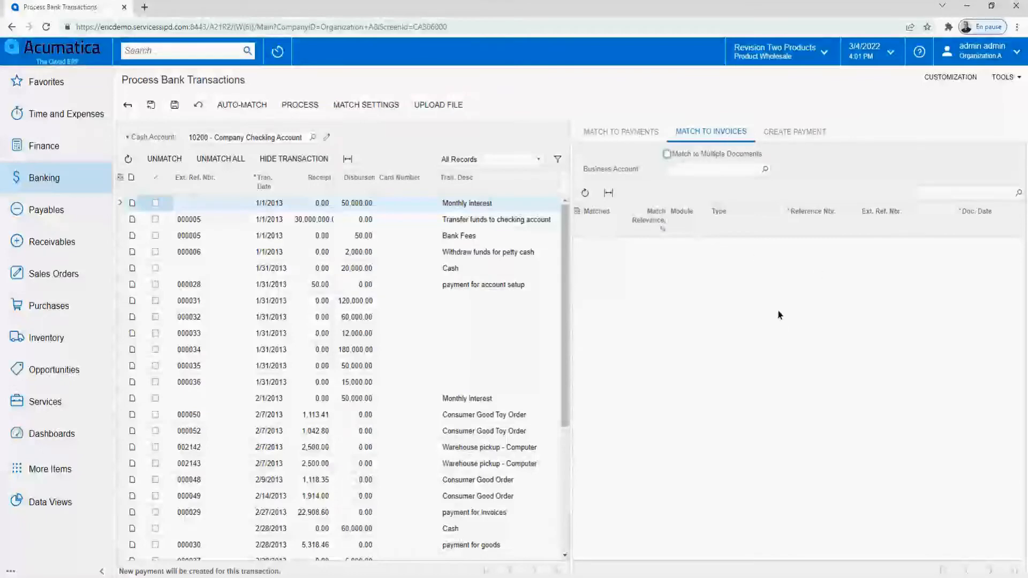
pyautogui.click(811, 132)
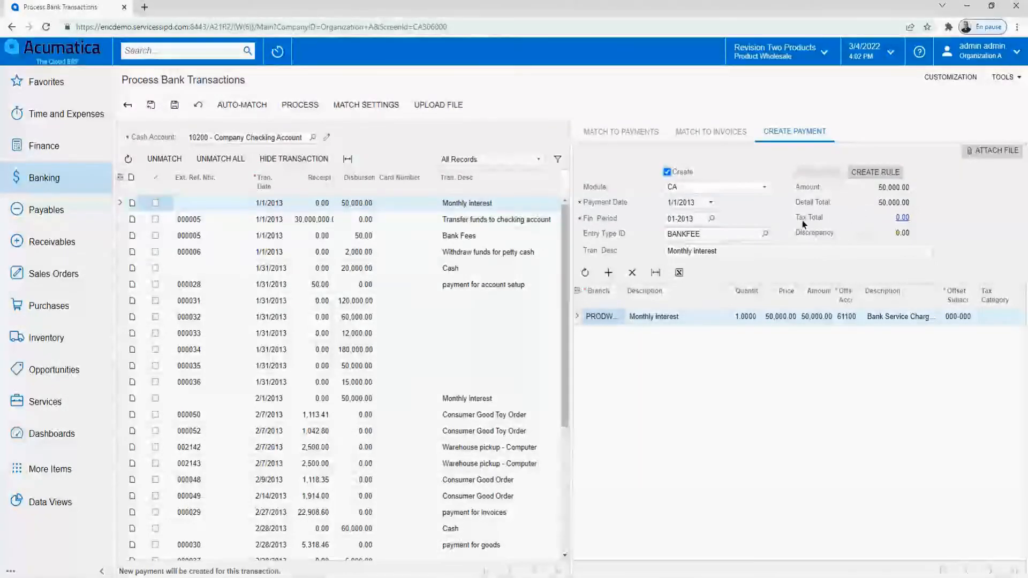
pyautogui.click(388, 107)
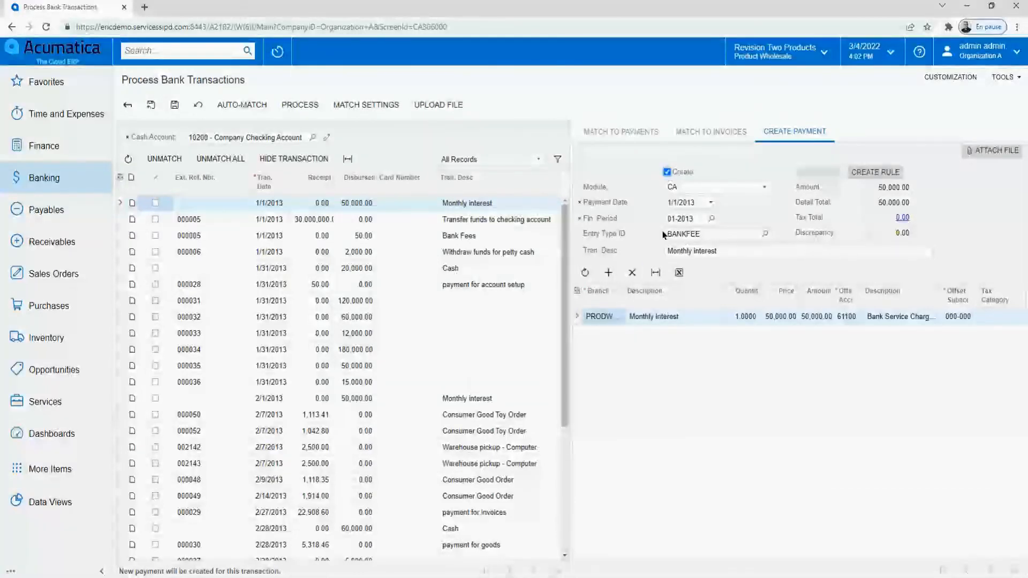
pyautogui.click(247, 104)
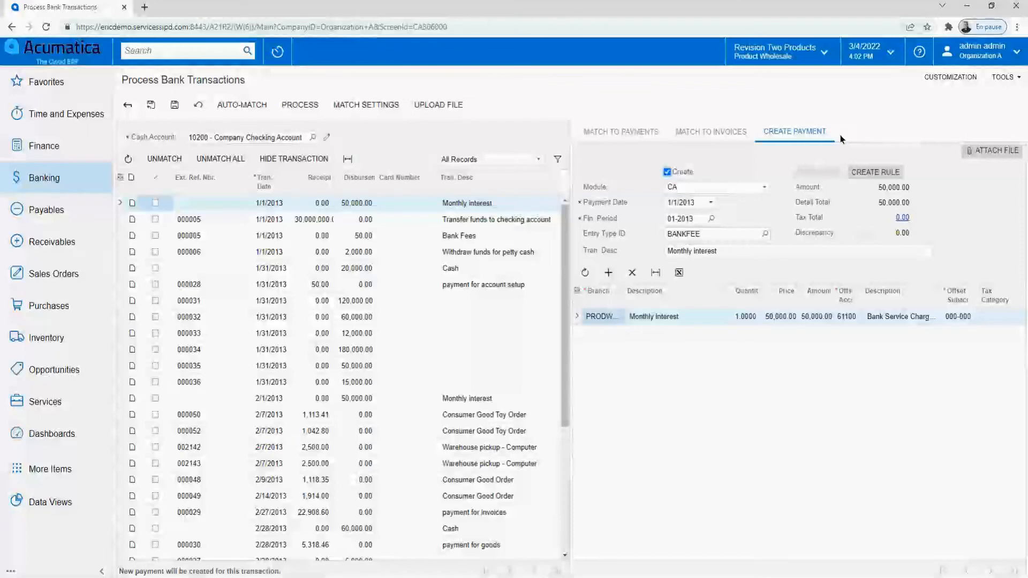
pyautogui.click(304, 106)
# - Leave transaction processing without saving and open the Company Checking Account reconciliation statement dated 2/29/2020
pyautogui.click(68, 181)
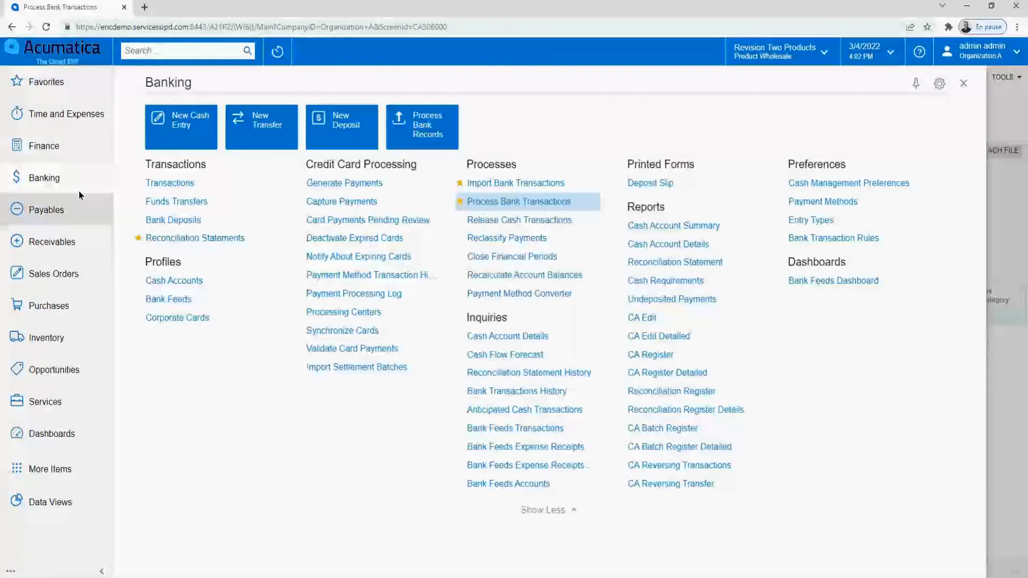
pyautogui.click(206, 241)
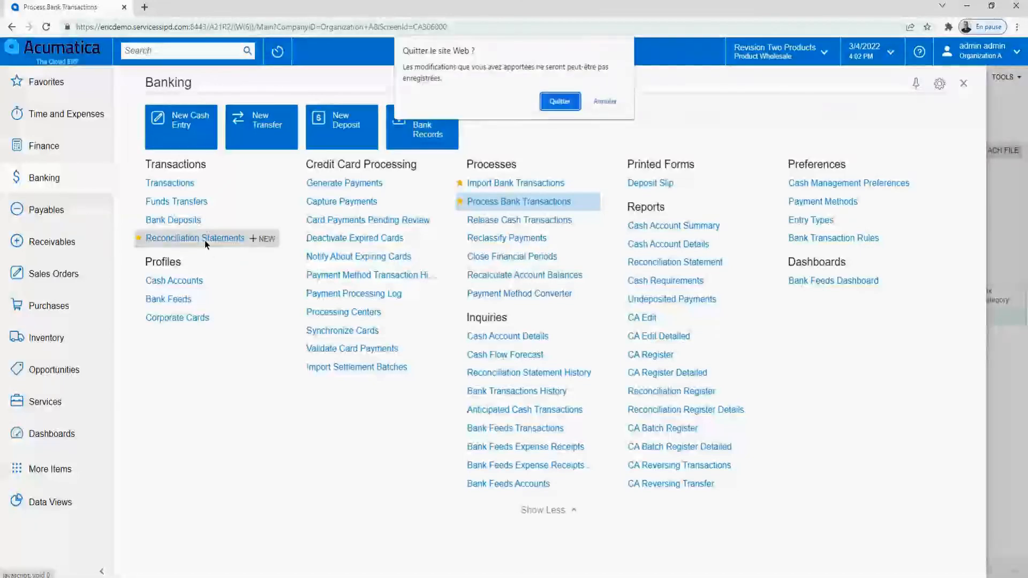
pyautogui.click(554, 103)
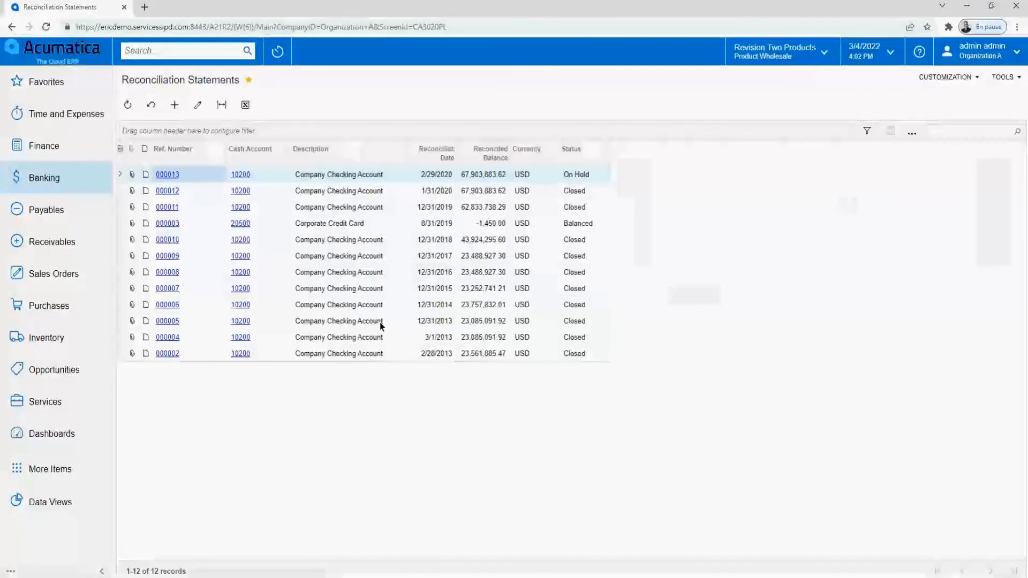
pyautogui.click(169, 176)
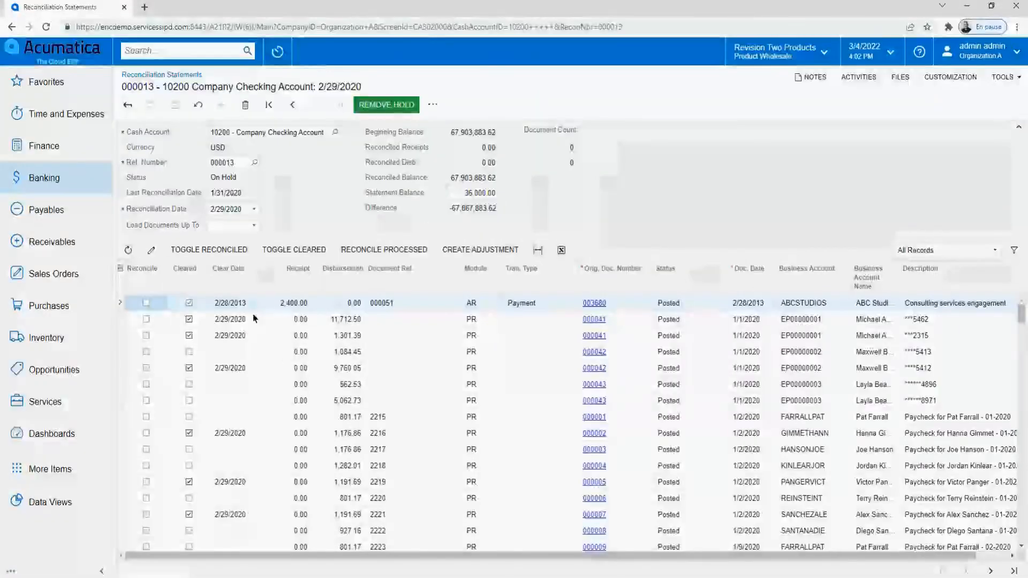
# - Filter the statement lines to Cleared = True, mark them as reconciled and take the statement off hold
pyautogui.click(194, 272)
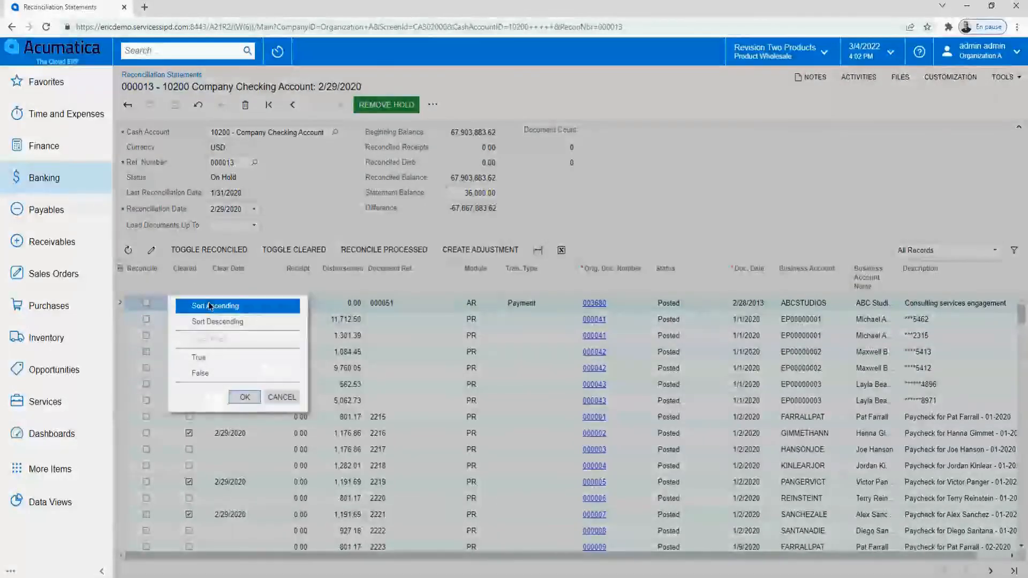
pyautogui.click(199, 358)
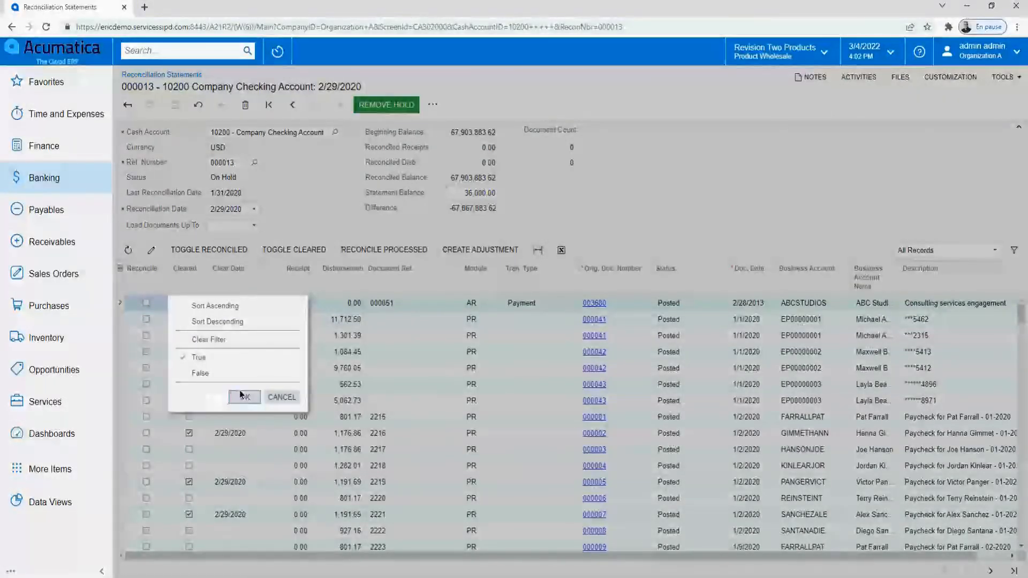
pyautogui.click(242, 397)
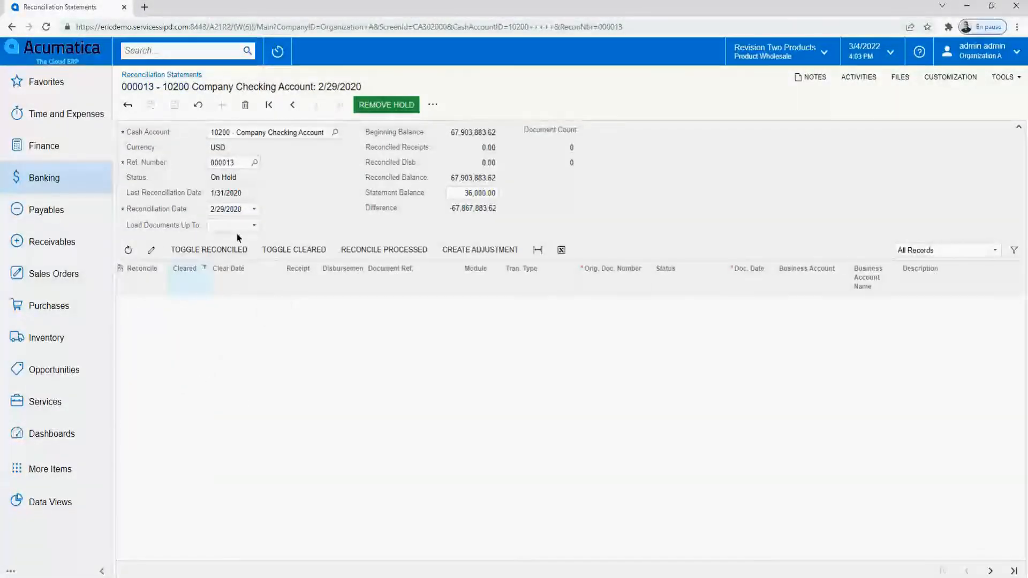
pyautogui.click(199, 250)
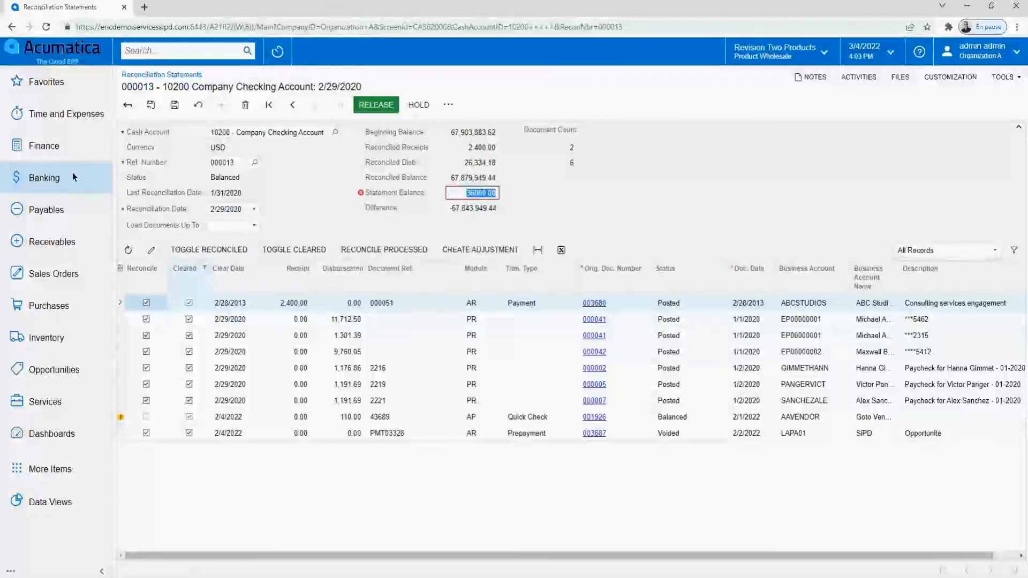
# - Run the Reconciliation Statement Report, review its unreconciled disbursements and return to the home dashboard
pyautogui.click(449, 104)
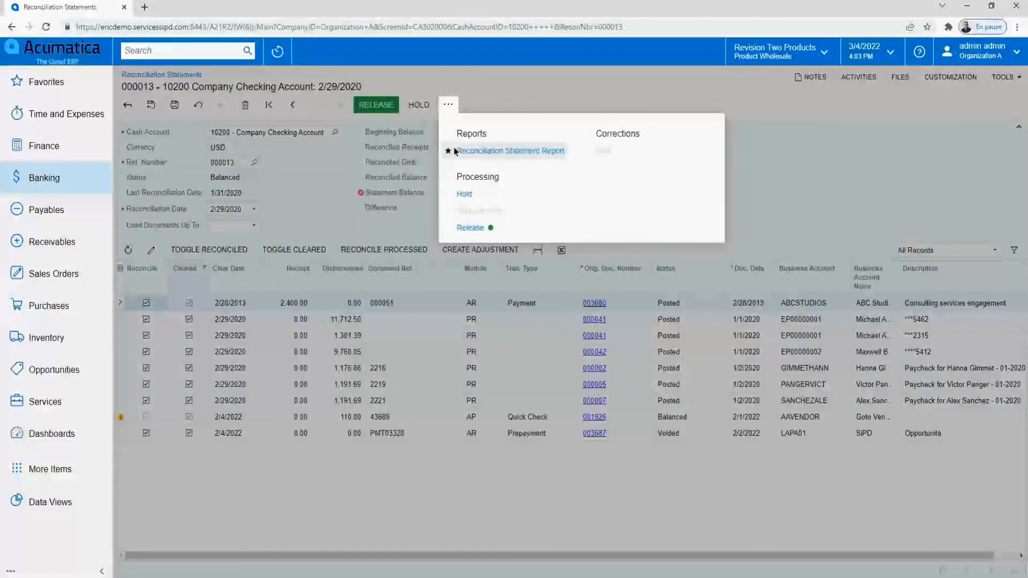
pyautogui.click(509, 151)
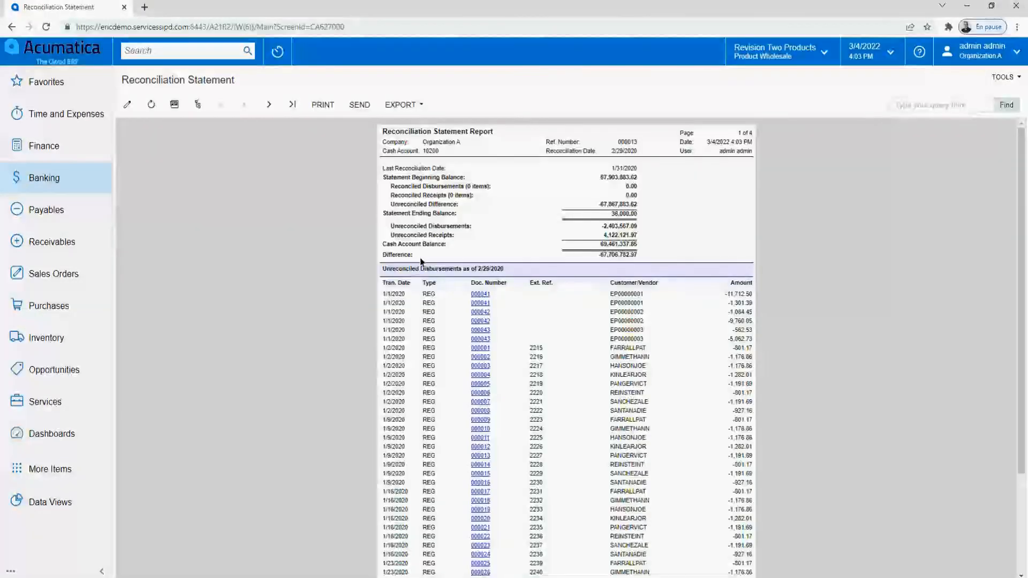
pyautogui.scroll(-3, 423, 265)
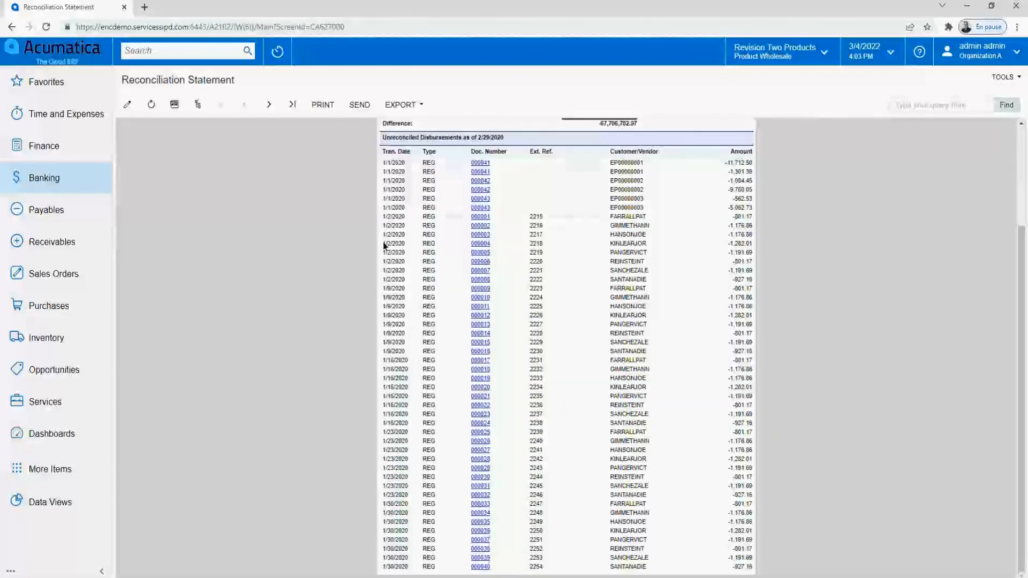
pyautogui.click(80, 49)
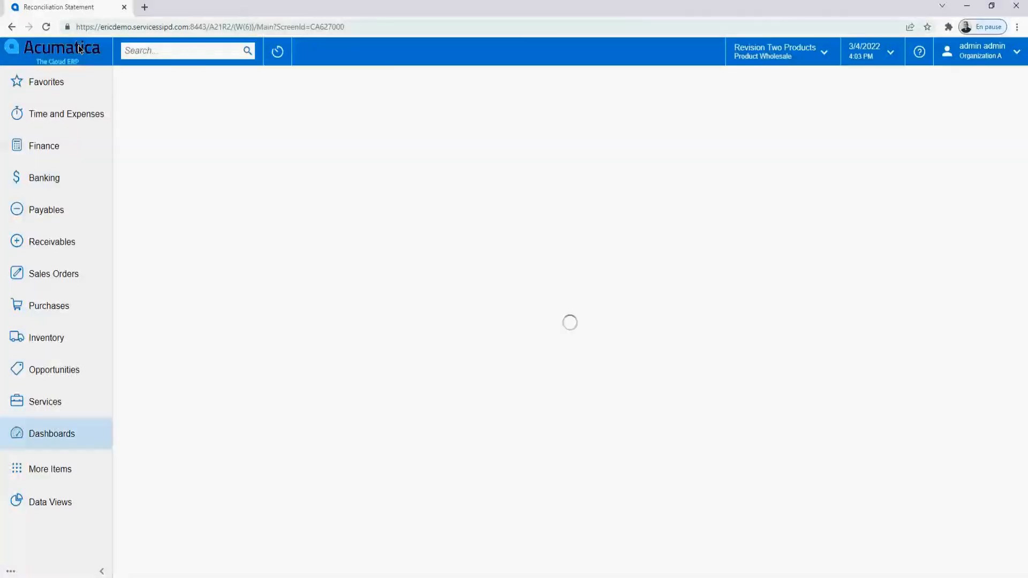